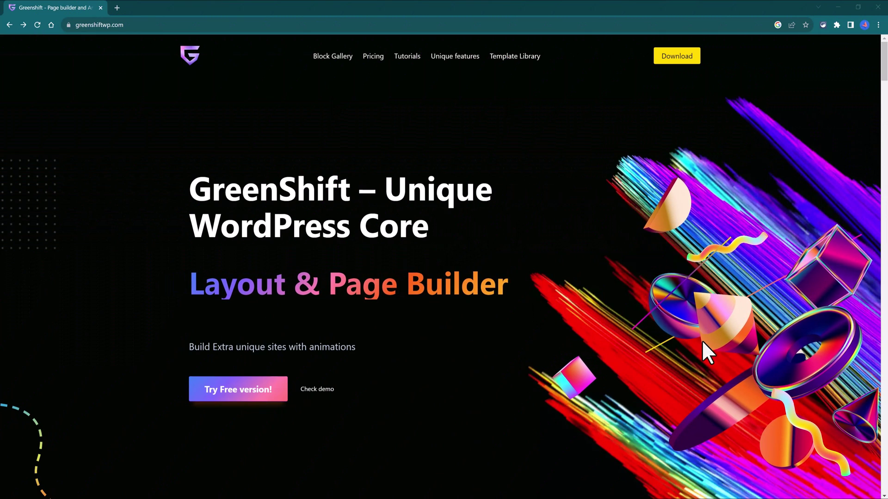
# Step: Scroll down the GreenShift homepage to look it over
pyautogui.moveTo(883, 71); pyautogui.dragTo(883, 99)
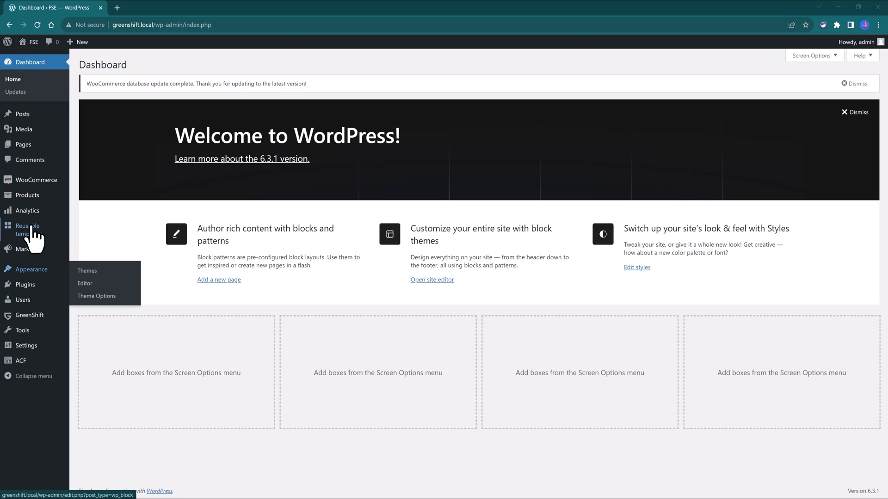
# Step: Start a new reusable template from the Reusable templates list with Add New
pyautogui.moveTo(31, 227)
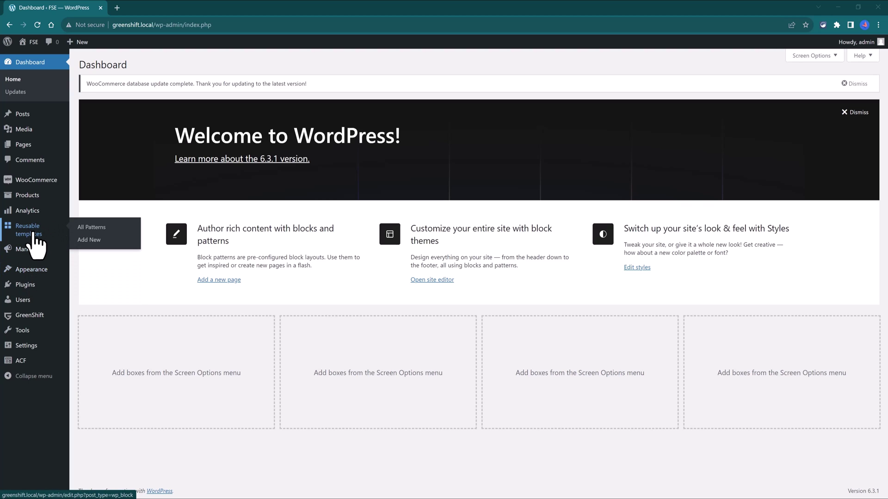
pyautogui.click(33, 235)
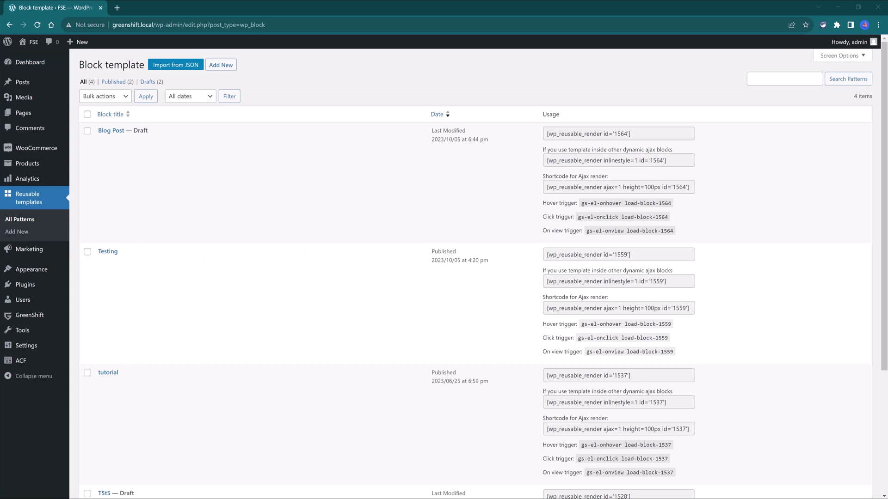
pyautogui.click(223, 65)
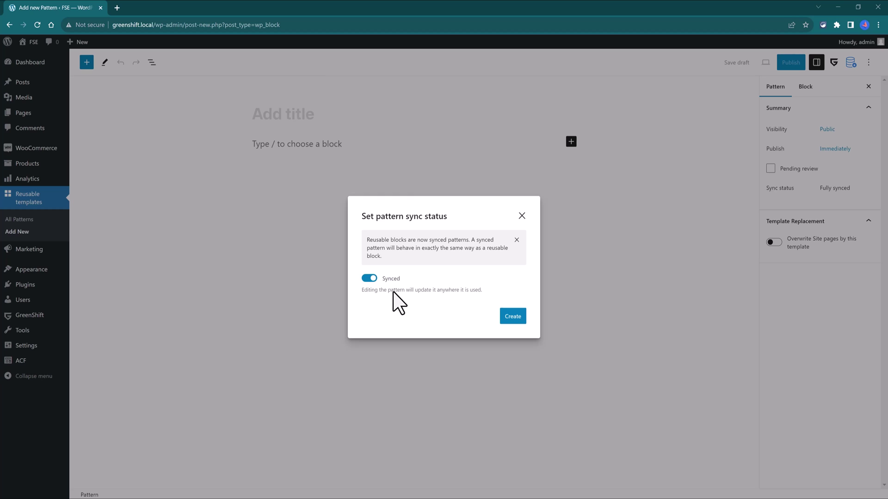
# Step: Create the synced pattern, title it 'Blog Post Header', and insert a Container block
pyautogui.click(512, 317)
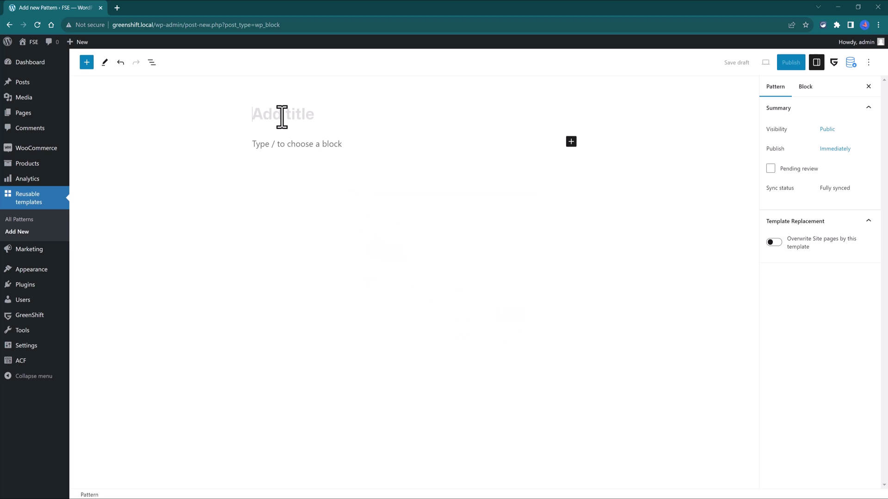
pyautogui.write('Blog Post Header')
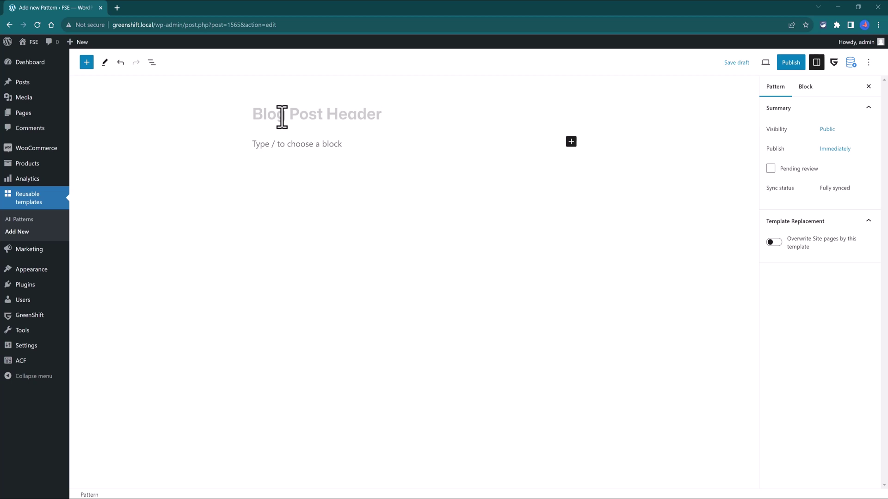
pyautogui.click(571, 142)
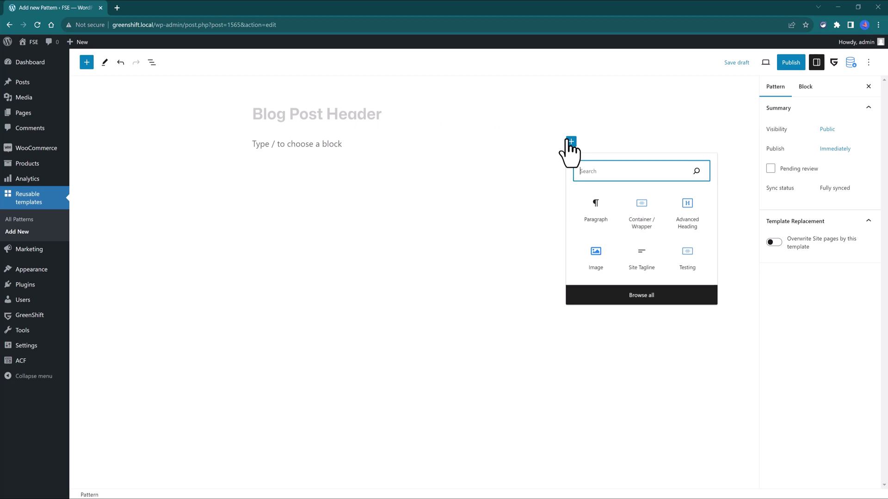
pyautogui.click(643, 214)
pyautogui.click(644, 214)
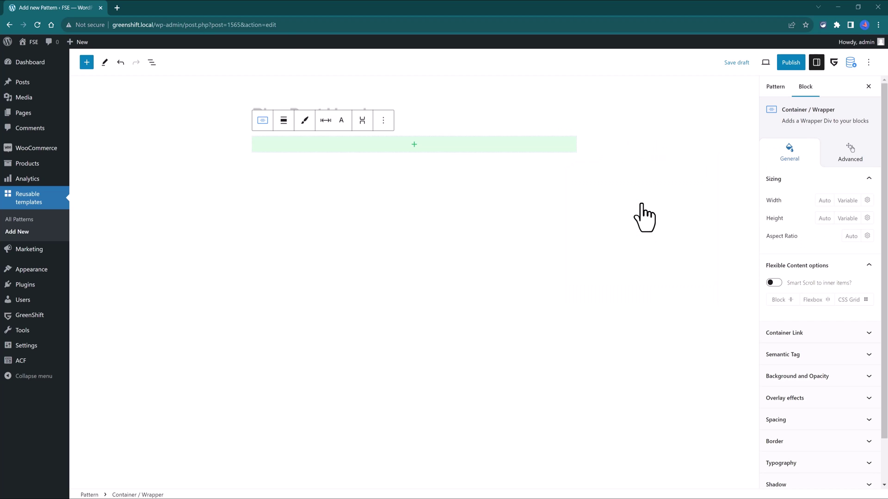
# Step: Make the container a flexbox column, add a button below the heading, and save the template
pyautogui.click(814, 299)
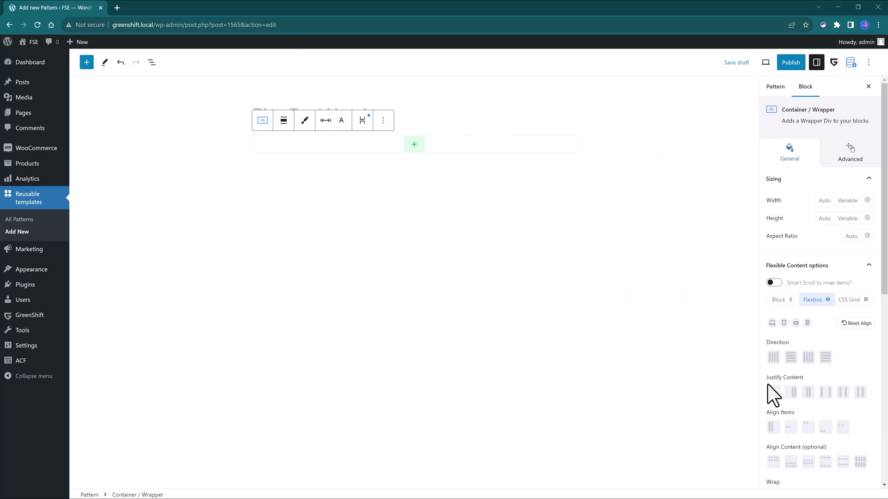
pyautogui.click(789, 359)
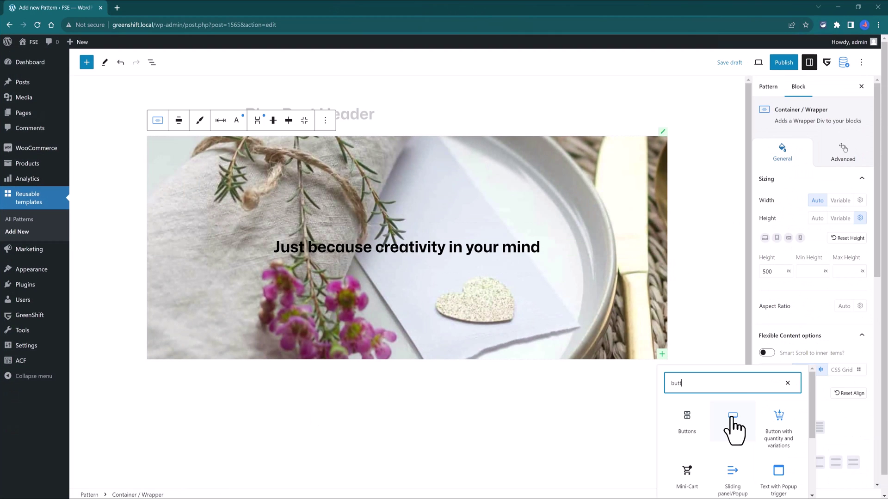
pyautogui.click(733, 418)
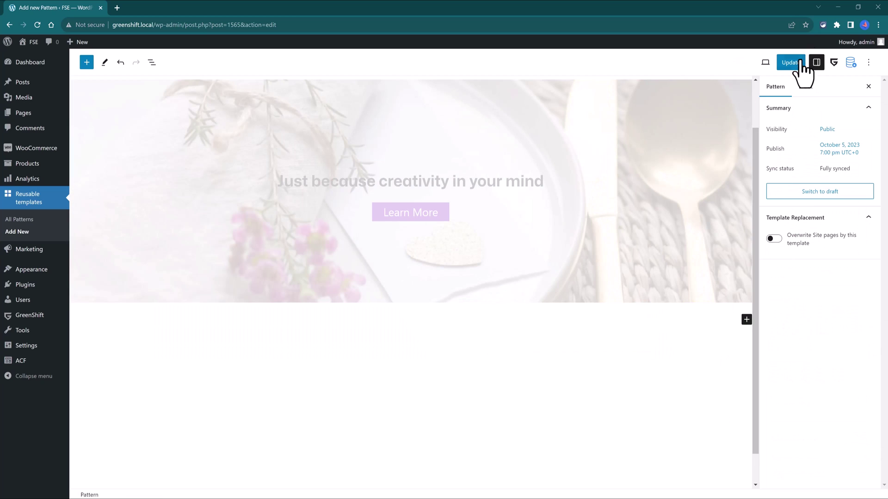
pyautogui.click(418, 214)
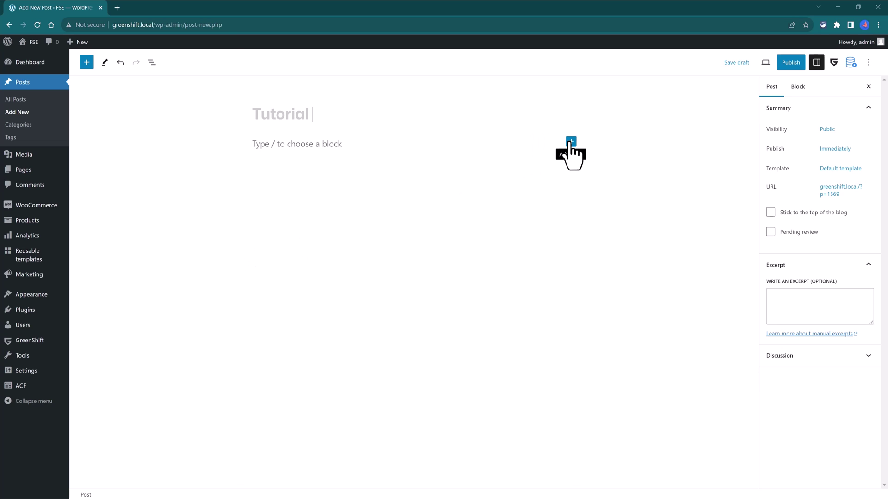
# Step: Insert the synced Blog Post Header pattern into the Tutorial post and publish it
pyautogui.click(571, 141)
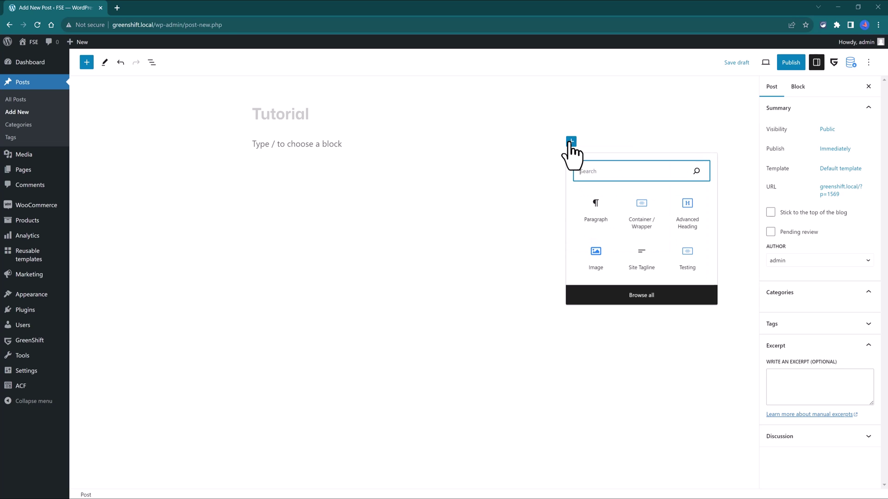
pyautogui.click(596, 293)
pyautogui.write('reusable template')
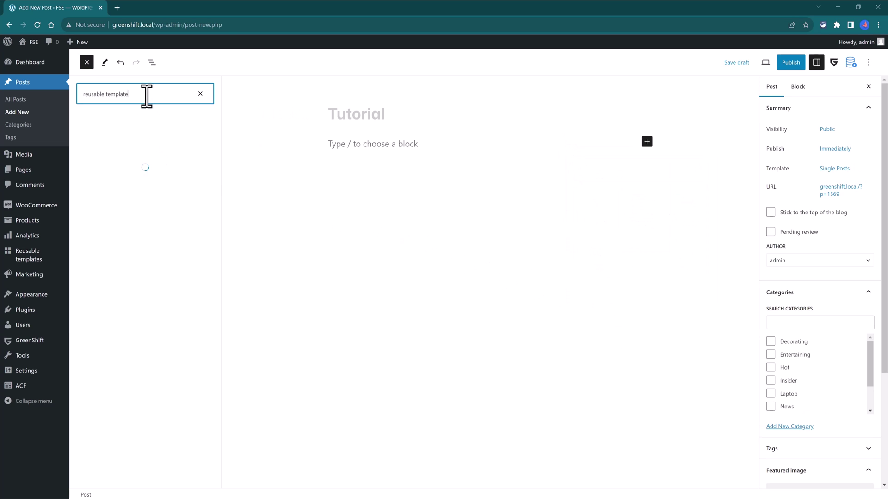
pyautogui.click(200, 94)
pyautogui.click(148, 115)
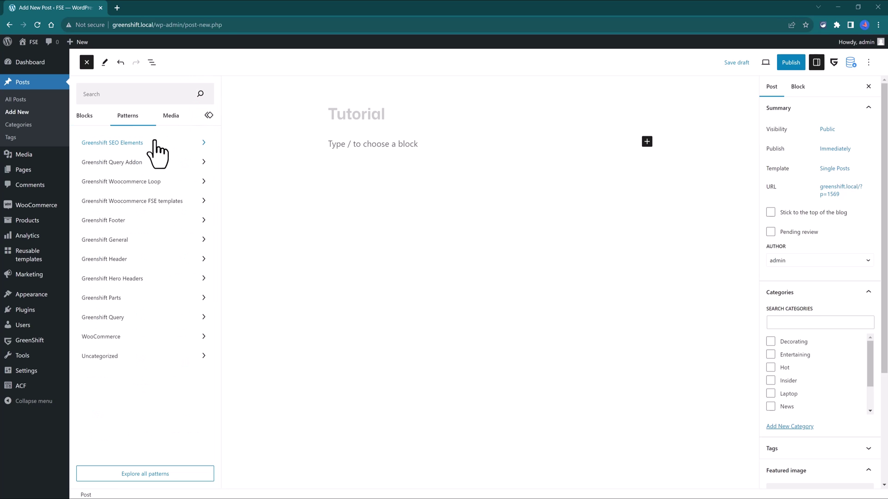
pyautogui.click(209, 116)
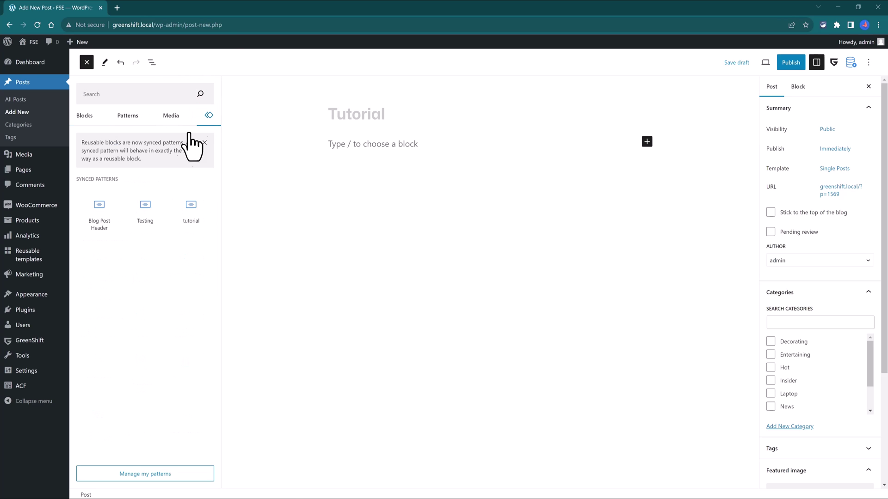
pyautogui.click(103, 226)
pyautogui.click(790, 63)
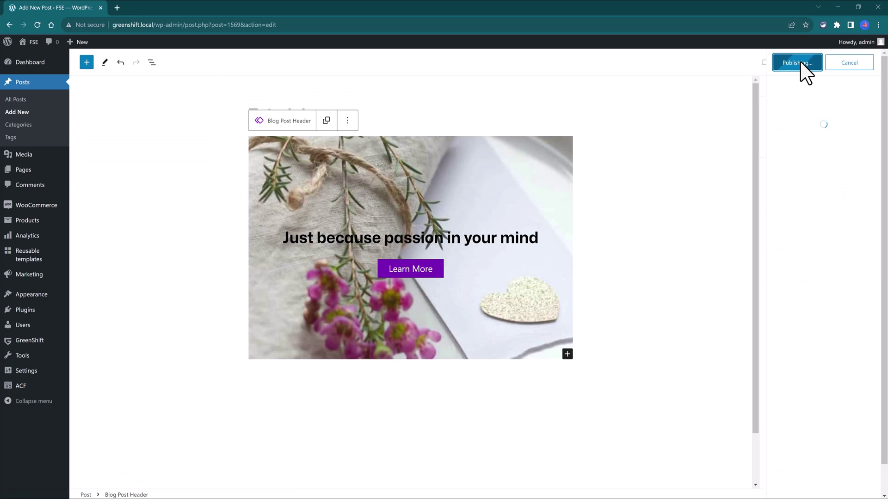
pyautogui.click(800, 62)
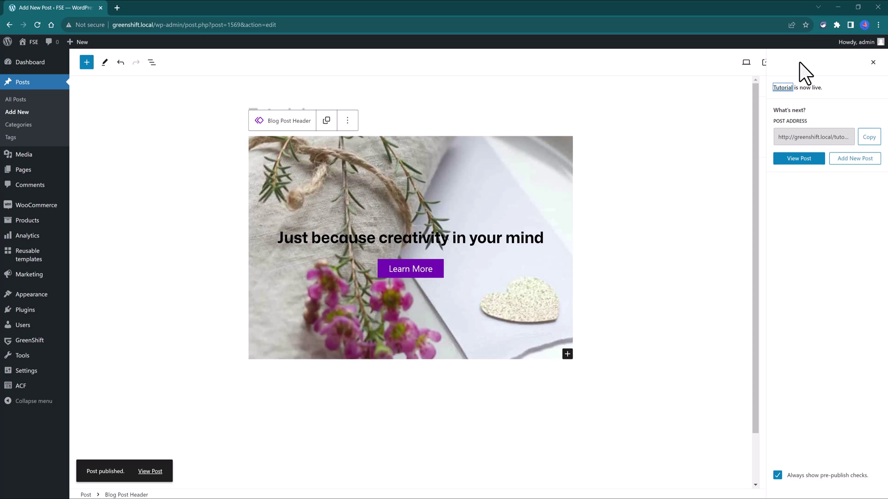
# Step: Edit the Blog Post Header template and turn on 'Overwrite Site pages by this template'
pyautogui.click(37, 254)
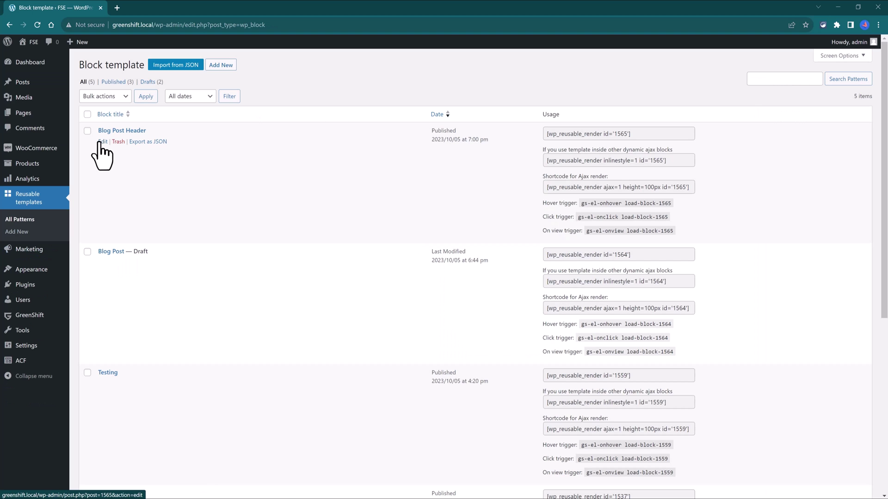
pyautogui.click(100, 141)
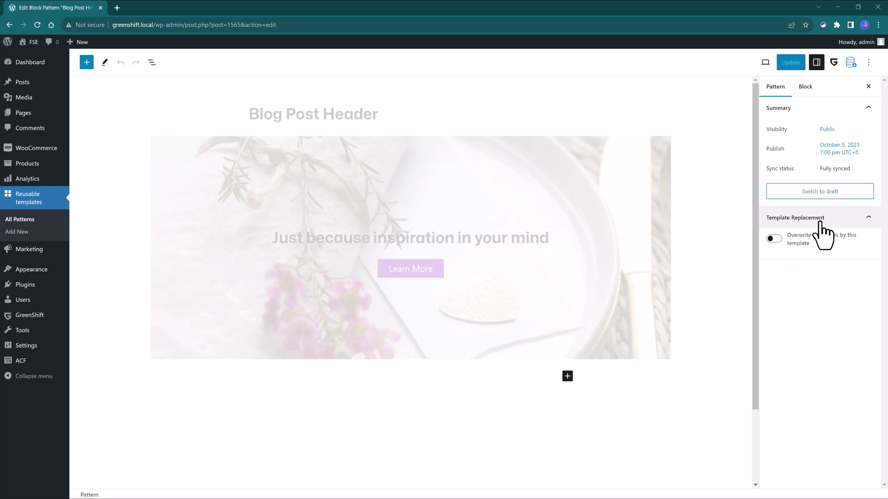
pyautogui.click(807, 245)
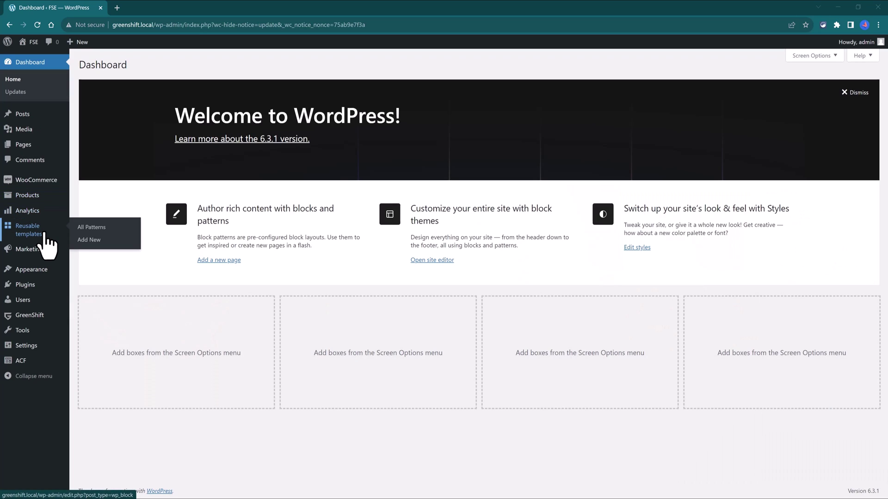
# Step: Save Blog Post Header as the Singular Template overwriting site pages
pyautogui.click(46, 231)
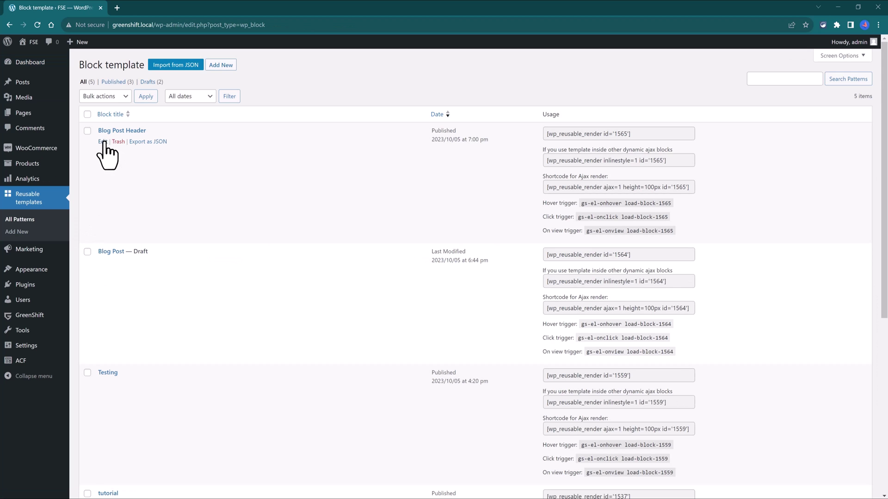
pyautogui.click(102, 141)
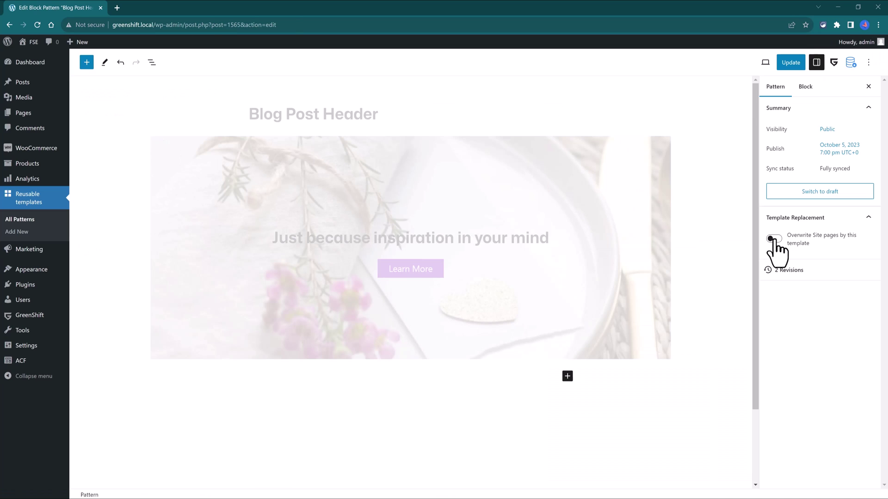
pyautogui.click(772, 239)
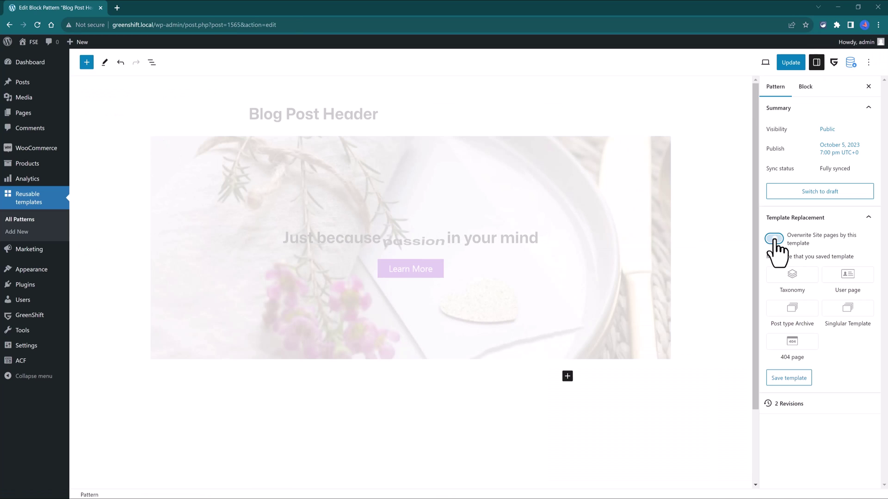
pyautogui.click(853, 309)
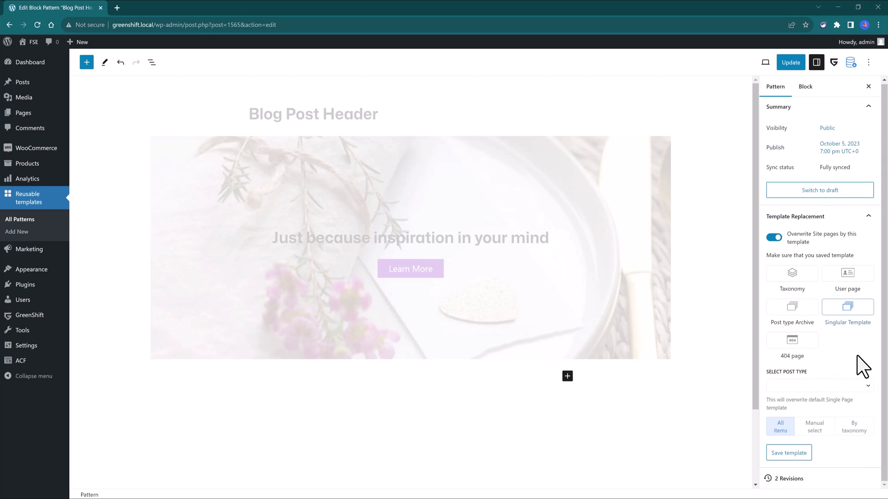
pyautogui.click(789, 453)
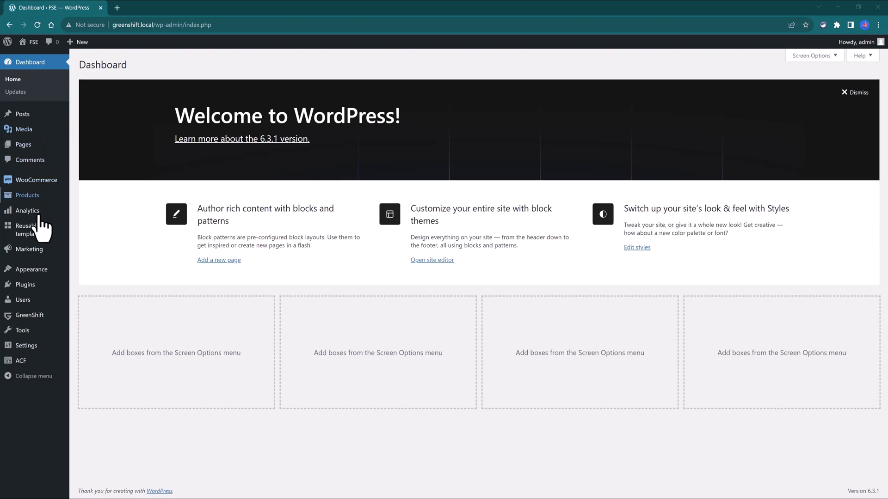
# Step: Go to the Patterns section of the site editor under Appearance > Editor
pyautogui.moveTo(34, 234)
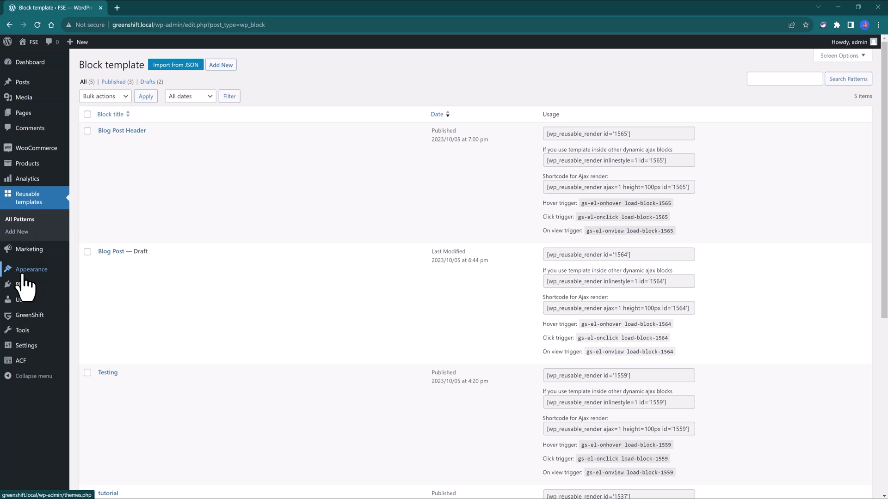
pyautogui.moveTo(32, 272)
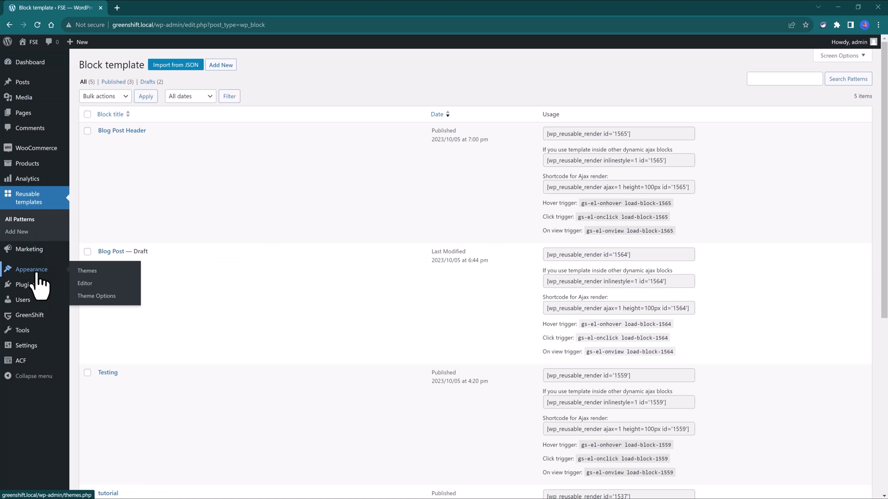
pyautogui.click(86, 285)
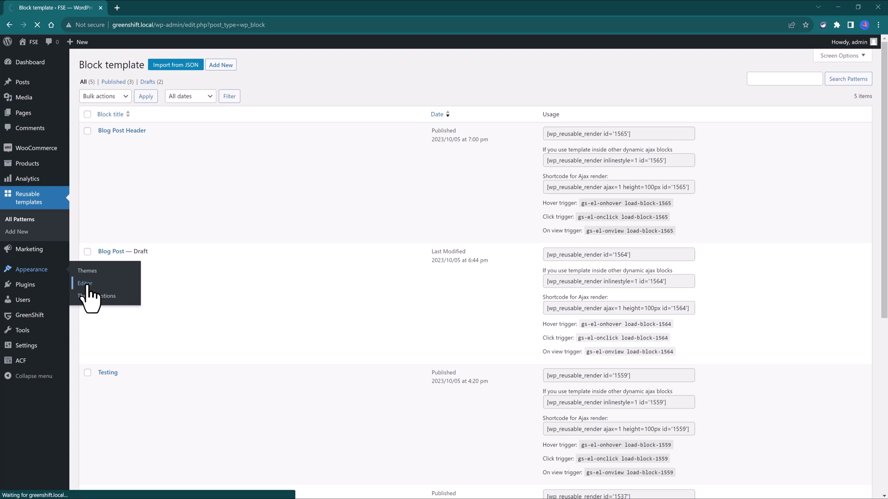
pyautogui.moveTo(58, 284)
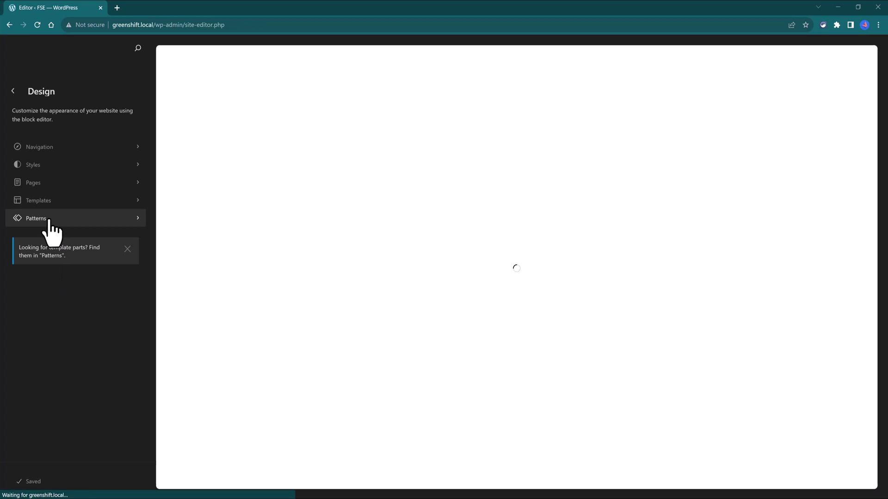
pyautogui.click(50, 221)
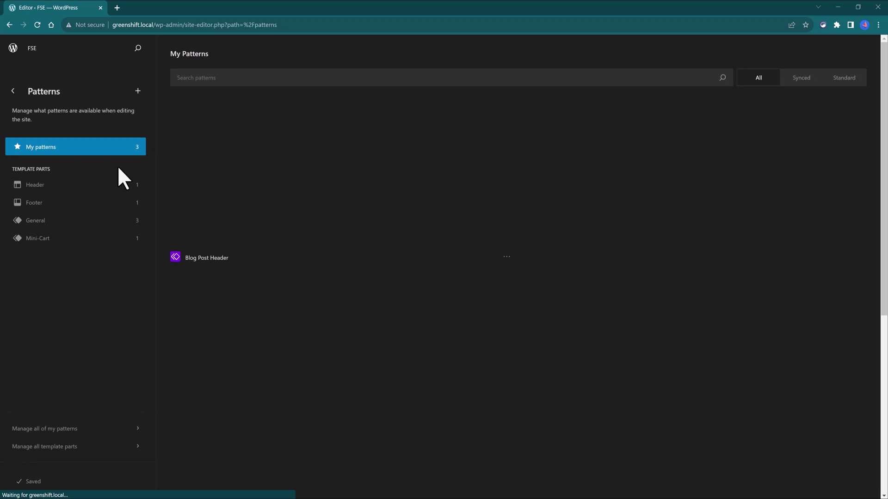
# Step: Preview the Blog Post Header pattern, then show its actions menu in My Patterns
pyautogui.click(202, 257)
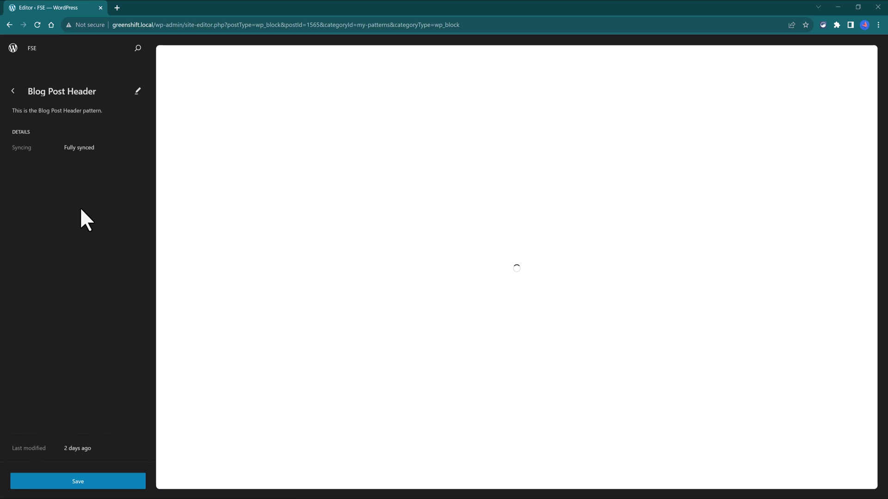
pyautogui.hotkey('alt', 'Left')
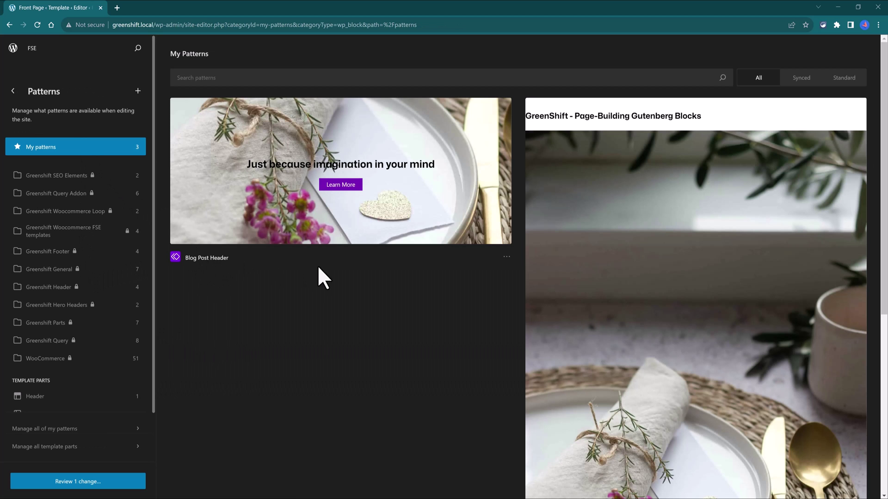
pyautogui.click(507, 258)
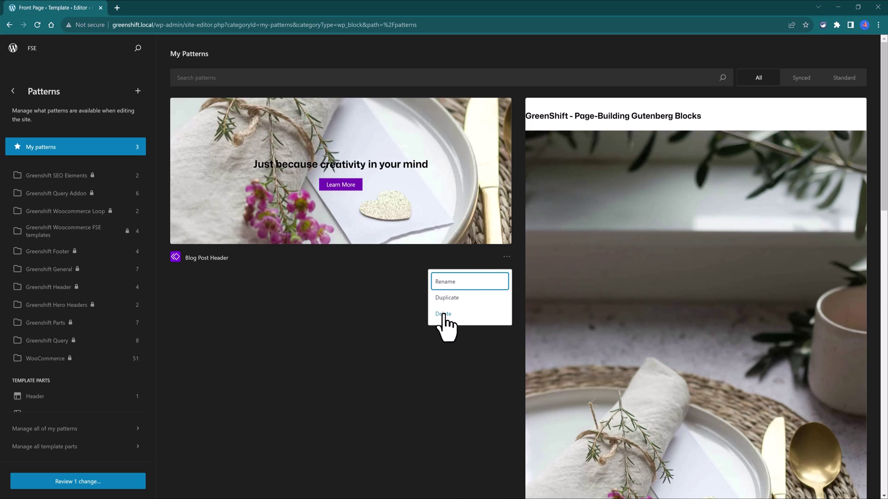